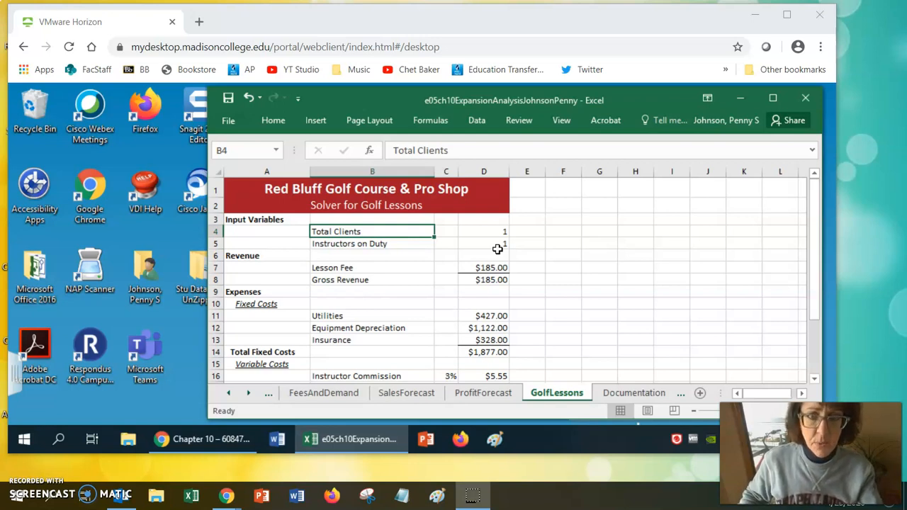
click(491, 247)
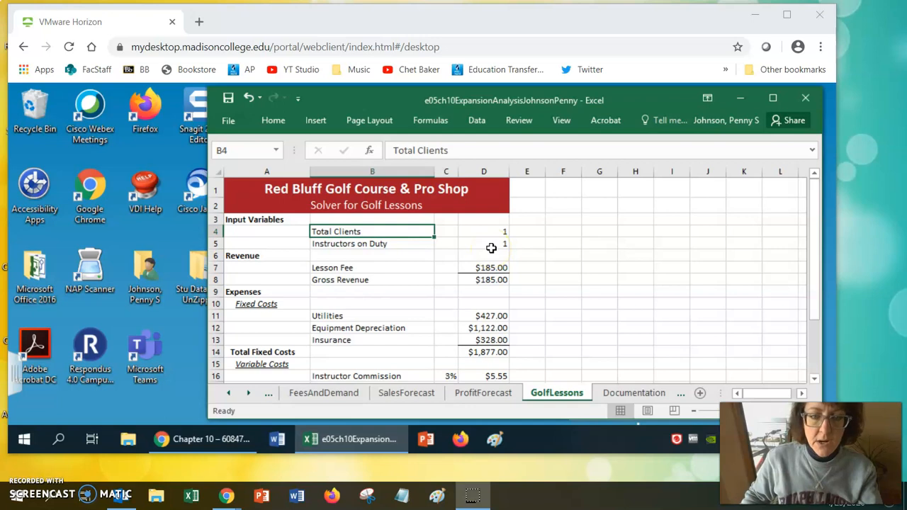
click(501, 235)
click(214, 203)
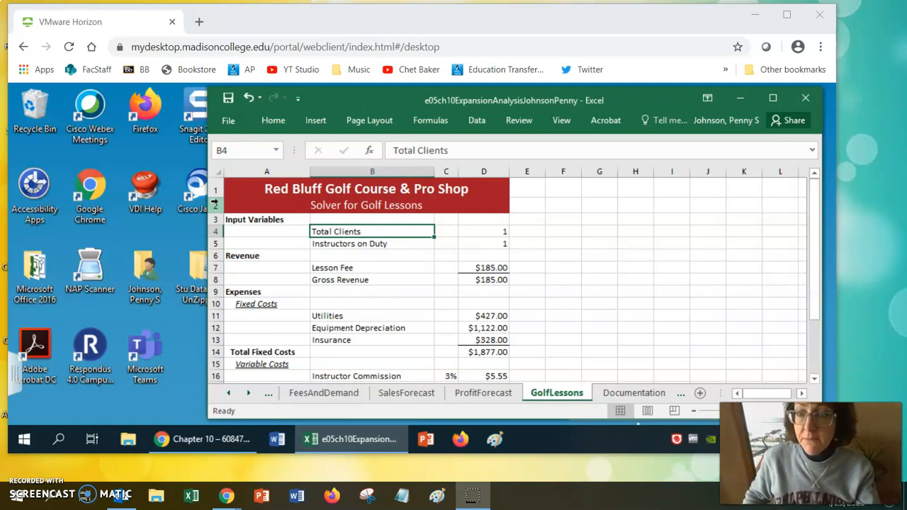
Step: Maximize the workbook window, open Solver for the GolfLessons sheet, and move its dialog clear of the worksheet data
click(774, 98)
click(374, 400)
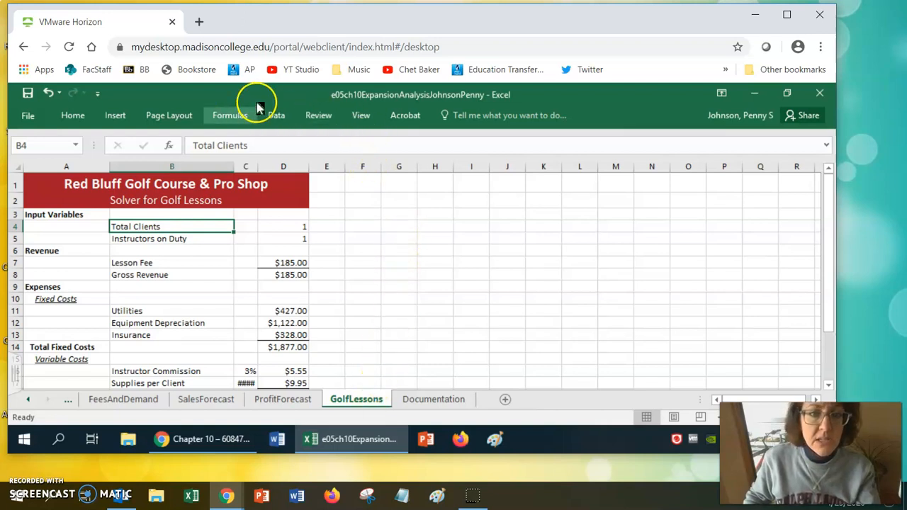
click(277, 117)
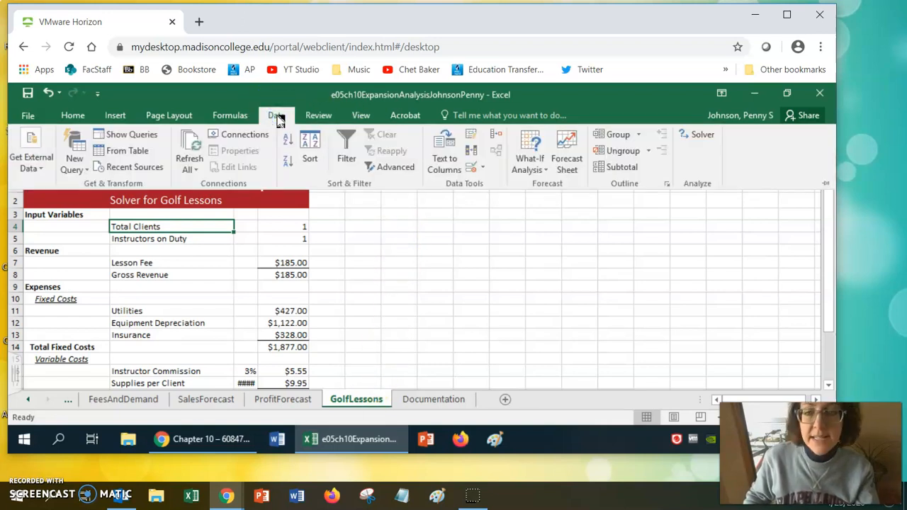
click(698, 135)
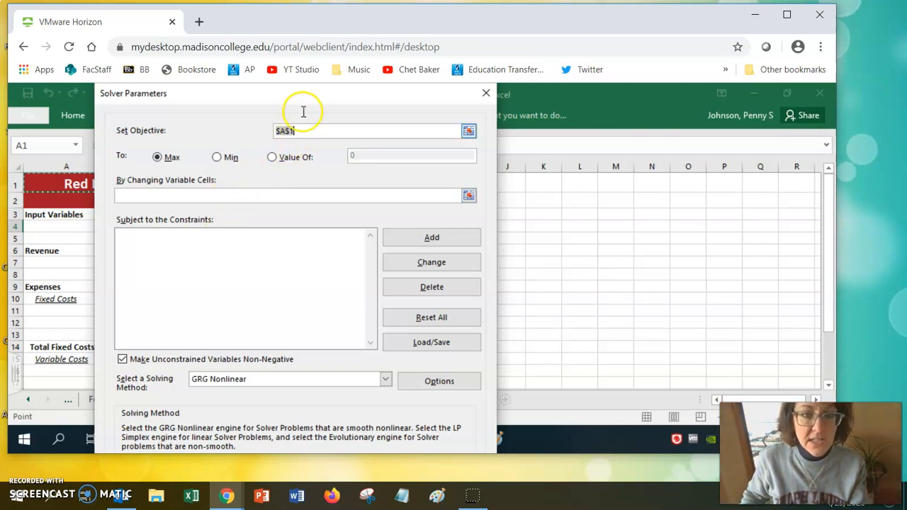
drag(312, 99, 635, 104)
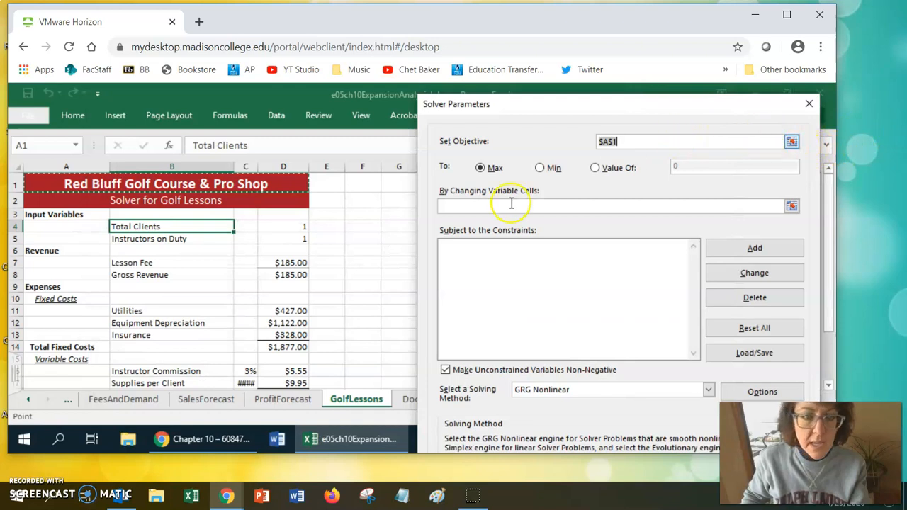
Step: Set the Solver objective to the Net Income cell D20, with Max as the target
key(Delete)
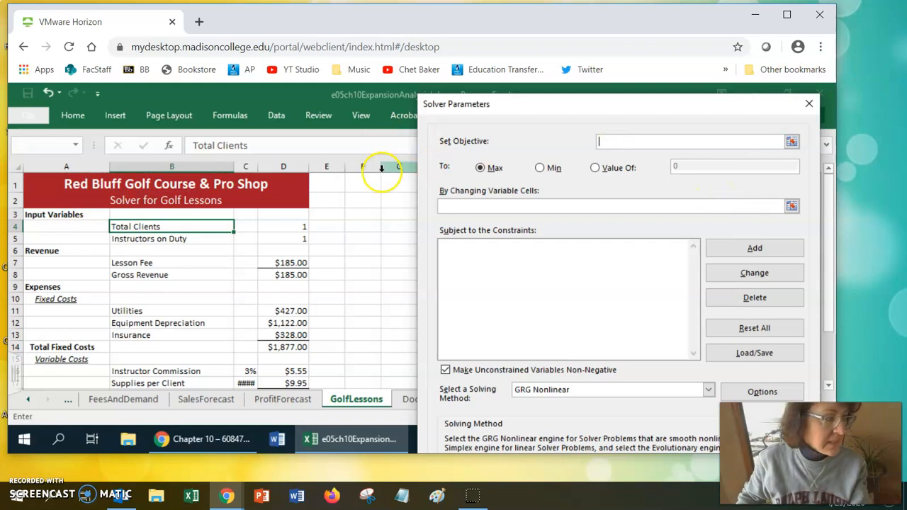
scroll(272, 289, down, 2)
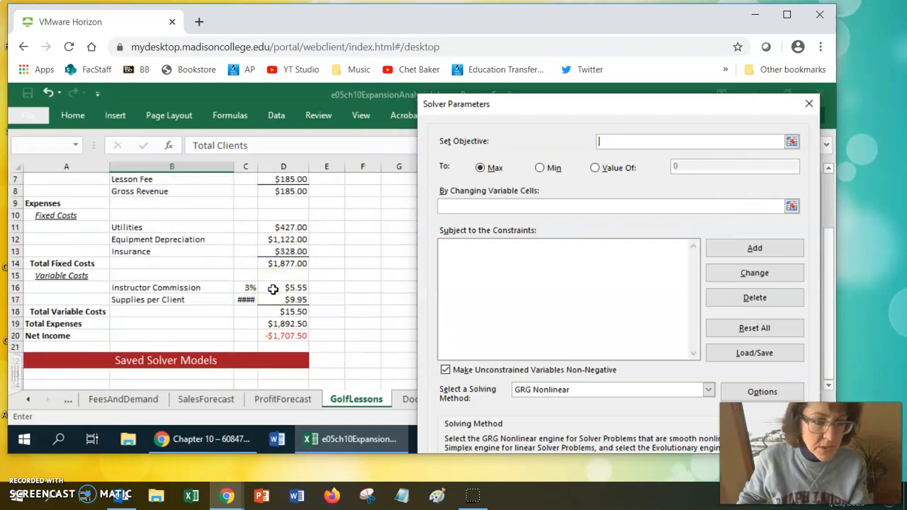
click(265, 338)
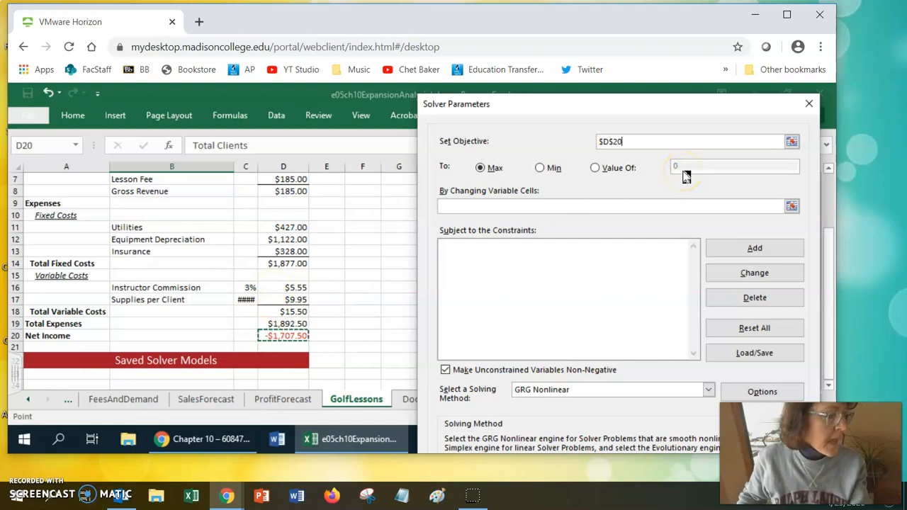
click(479, 169)
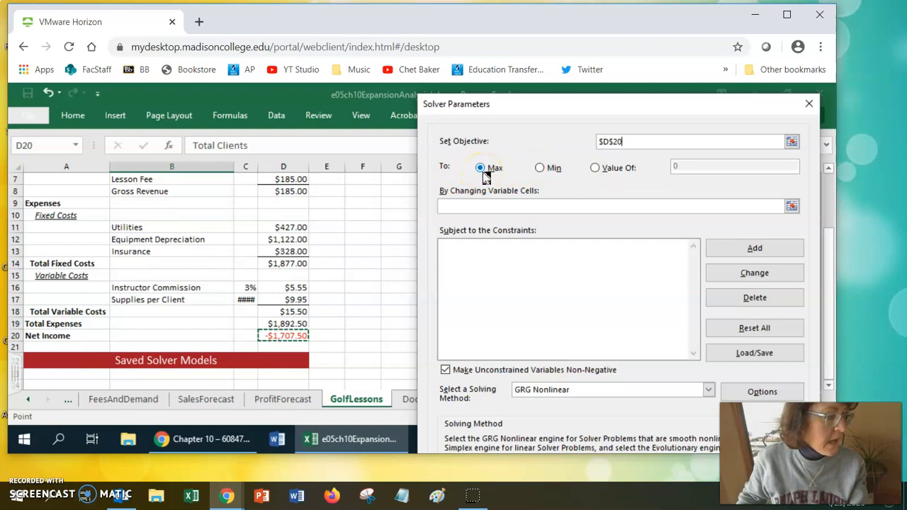
Step: Set the Solver's changing variable cells to D4:D5, covering Total Clients and Instructors on Duty
click(468, 204)
click(468, 204)
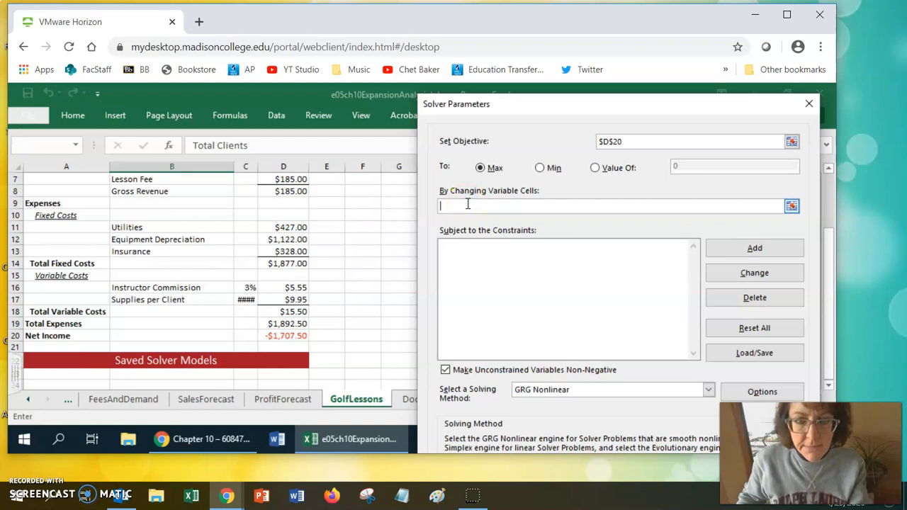
scroll(358, 214, up, 1)
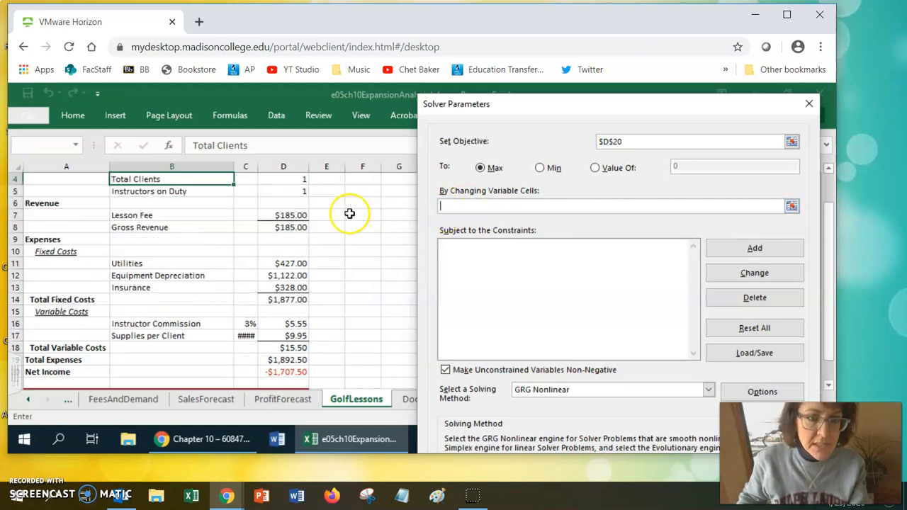
drag(286, 178, 288, 192)
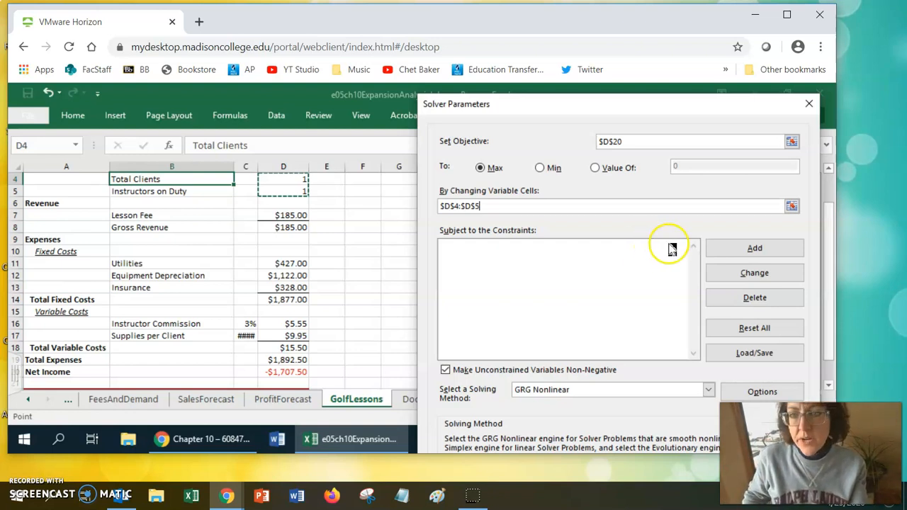
Step: Add a constraint limiting Instructors on Duty (D5) to <= 4
click(726, 248)
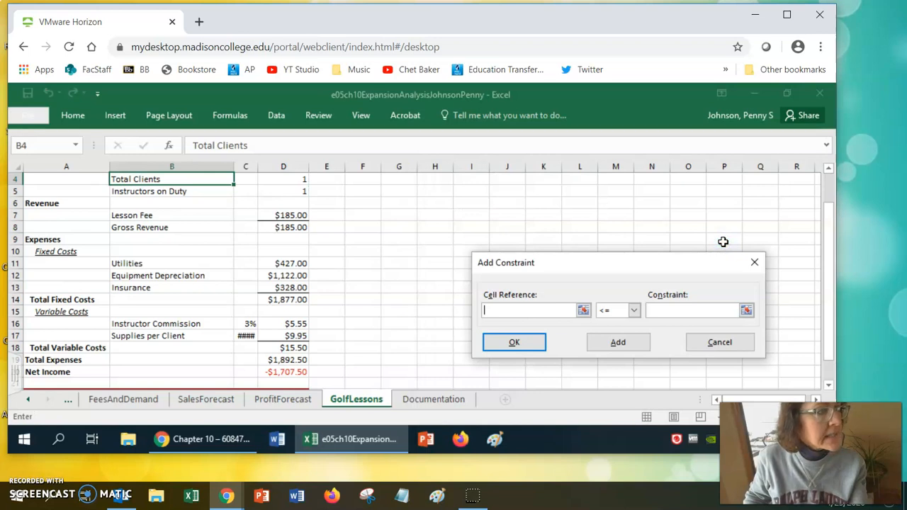
click(520, 309)
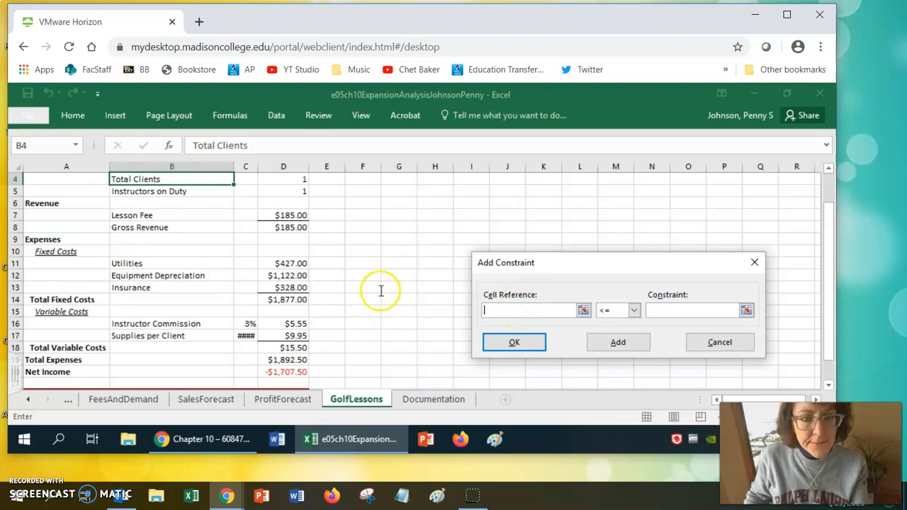
click(291, 192)
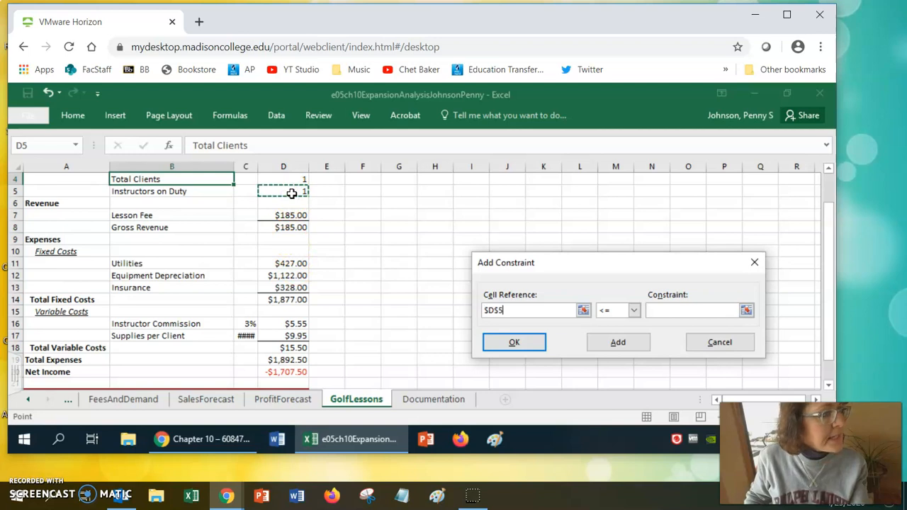
click(616, 317)
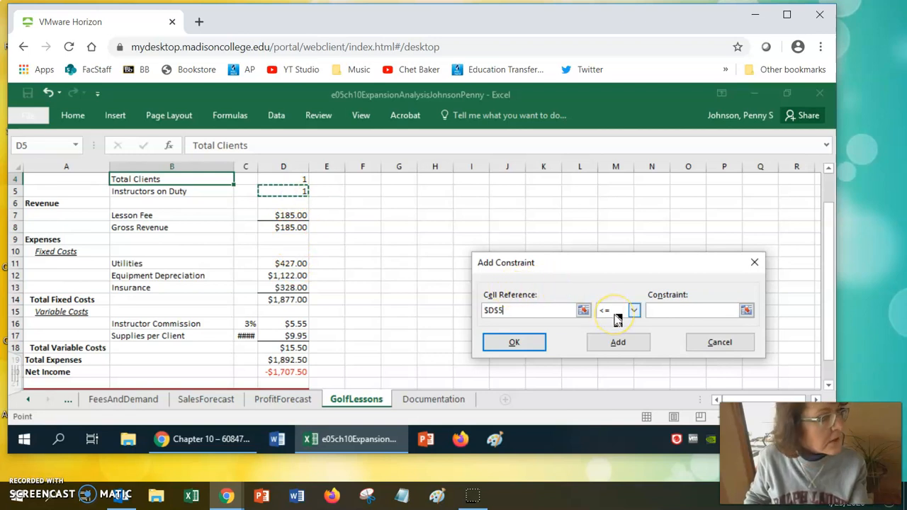
click(659, 311)
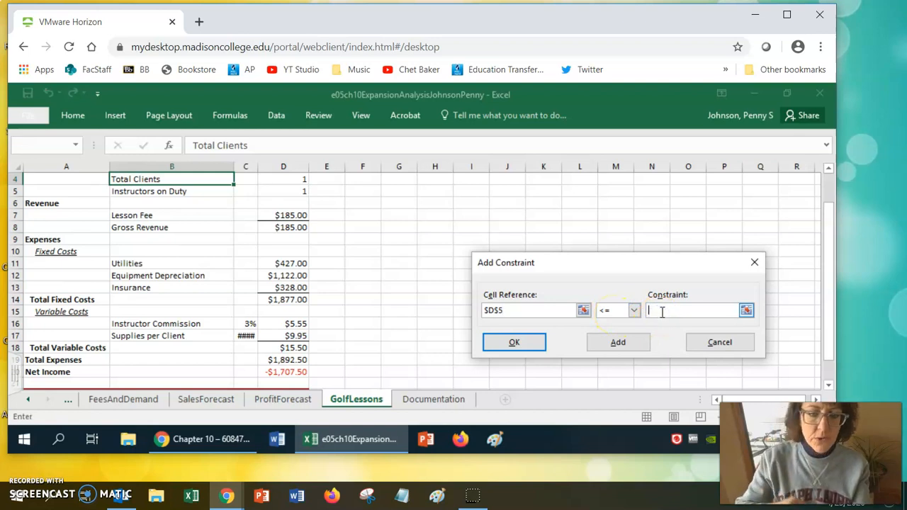
text(4)
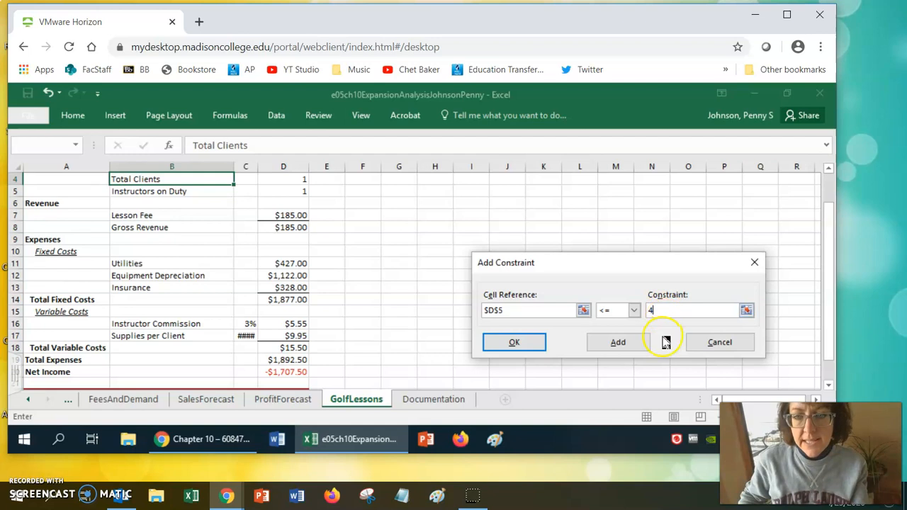
click(633, 343)
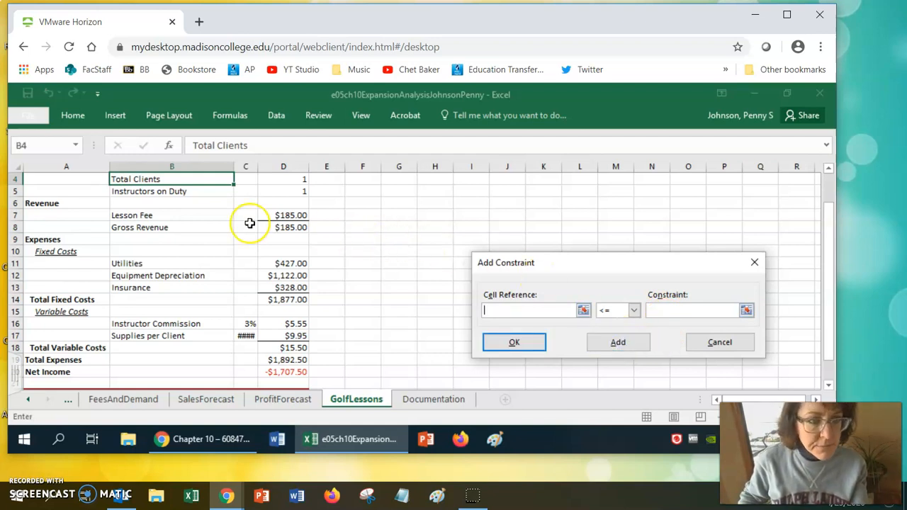
Step: Add a constraint requiring Total Clients (D4) to be >= 7
click(280, 179)
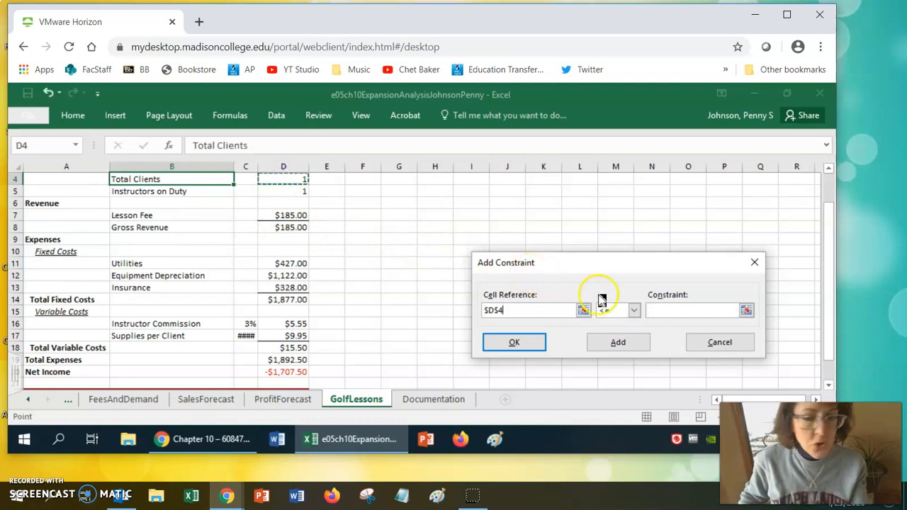
click(634, 310)
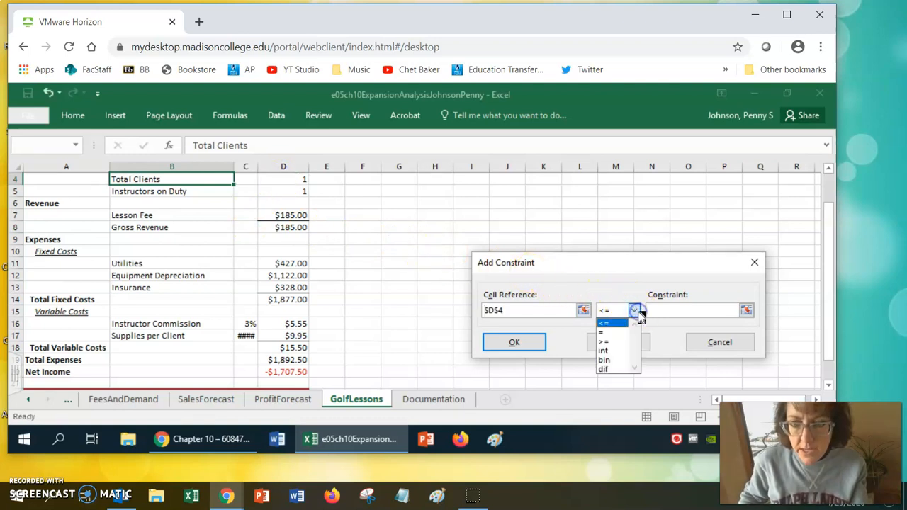
click(610, 342)
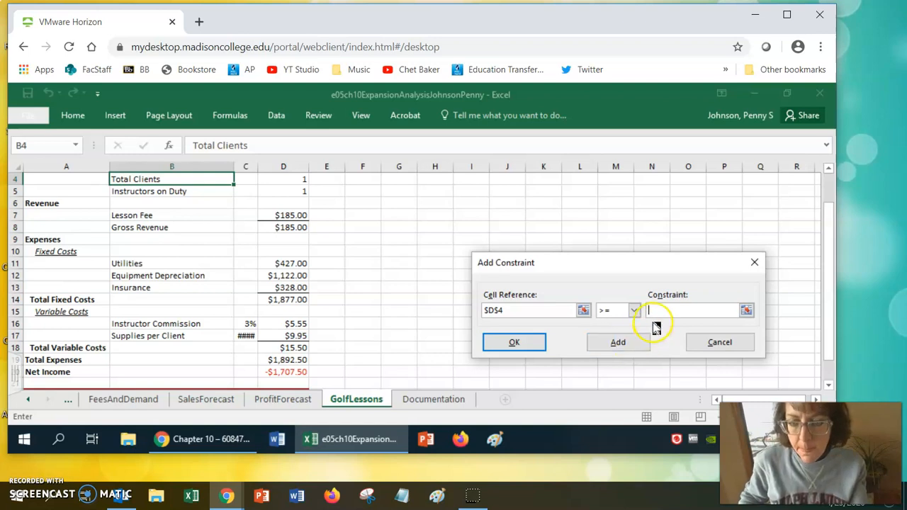
text(7)
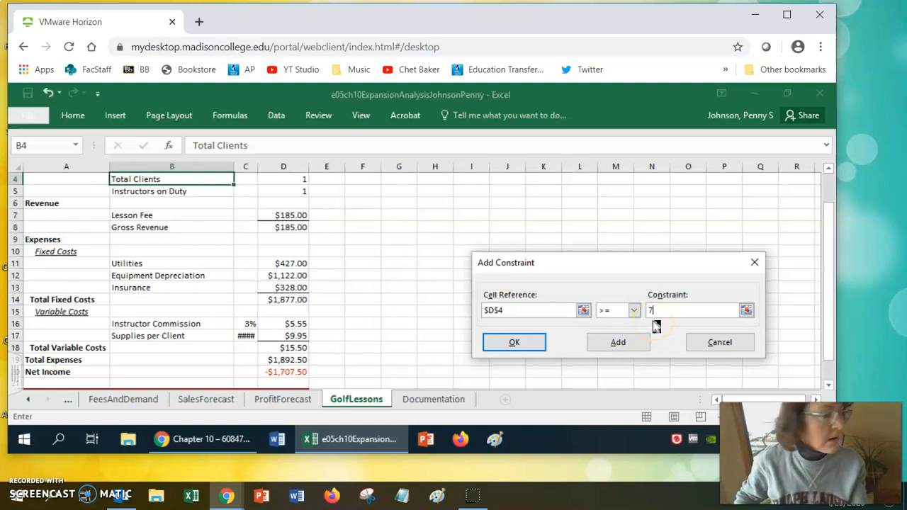
click(628, 350)
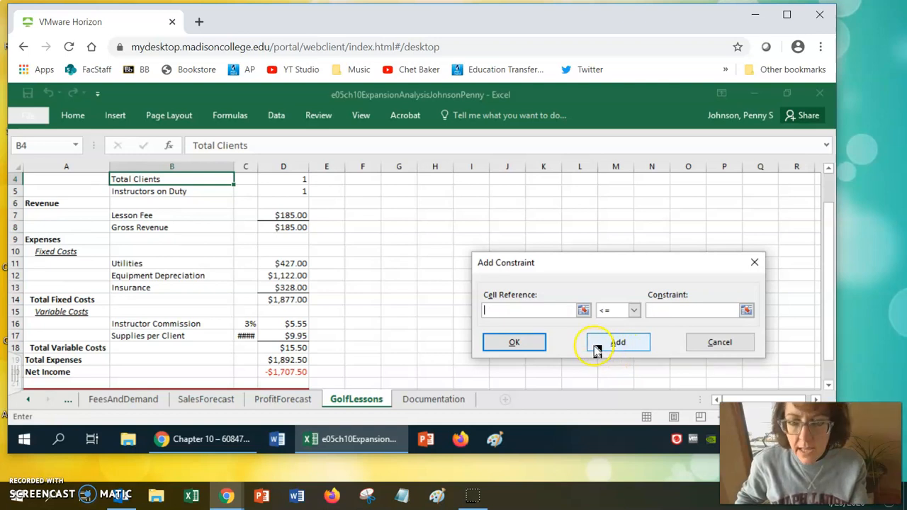
Step: Add a constraint limiting Total Clients (D4) to <= 14
click(266, 181)
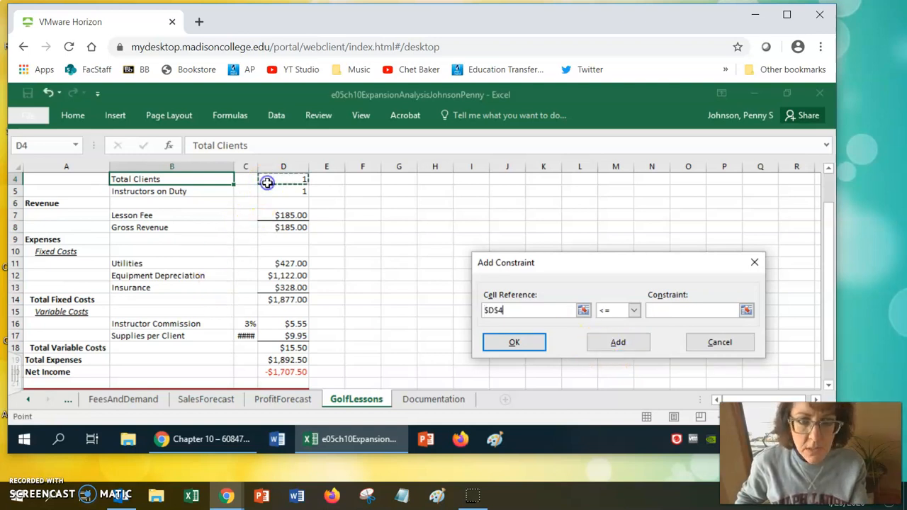
click(652, 310)
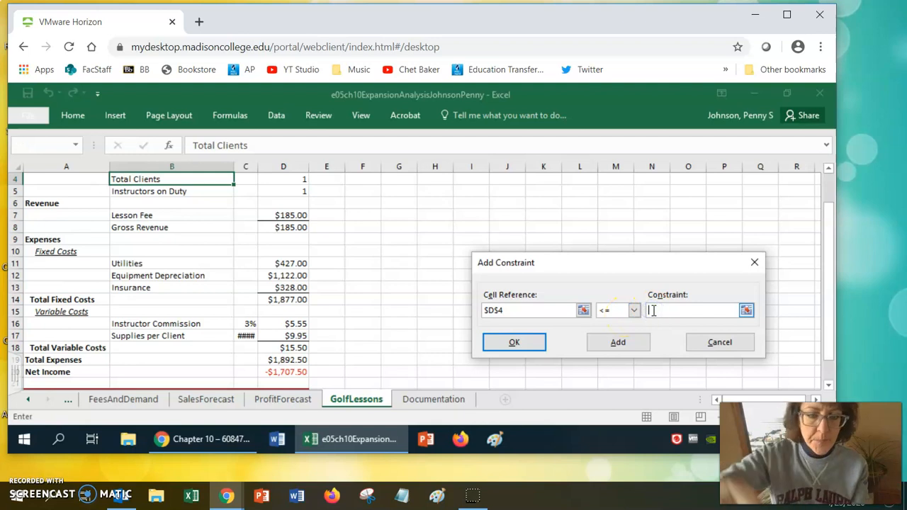
text(14)
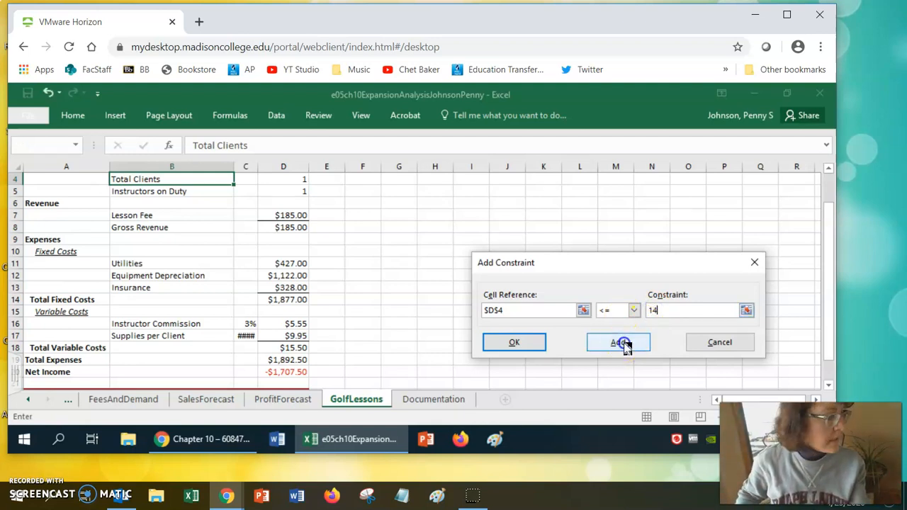
click(623, 345)
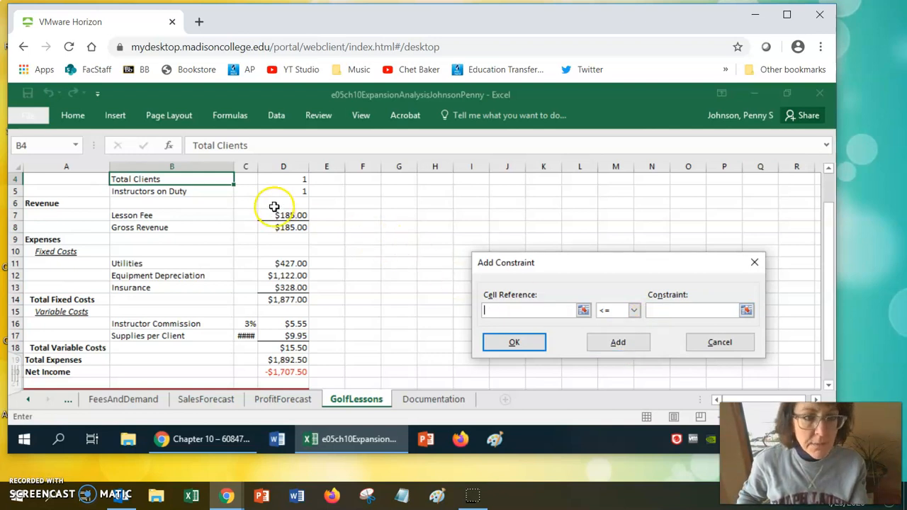
Step: Add an int constraint so that Total Clients (D4) must be an integer
click(273, 181)
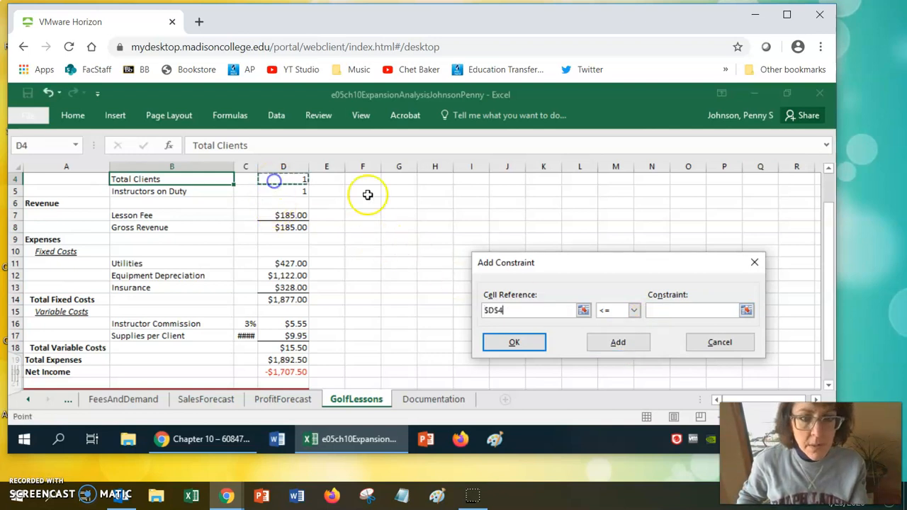
click(634, 311)
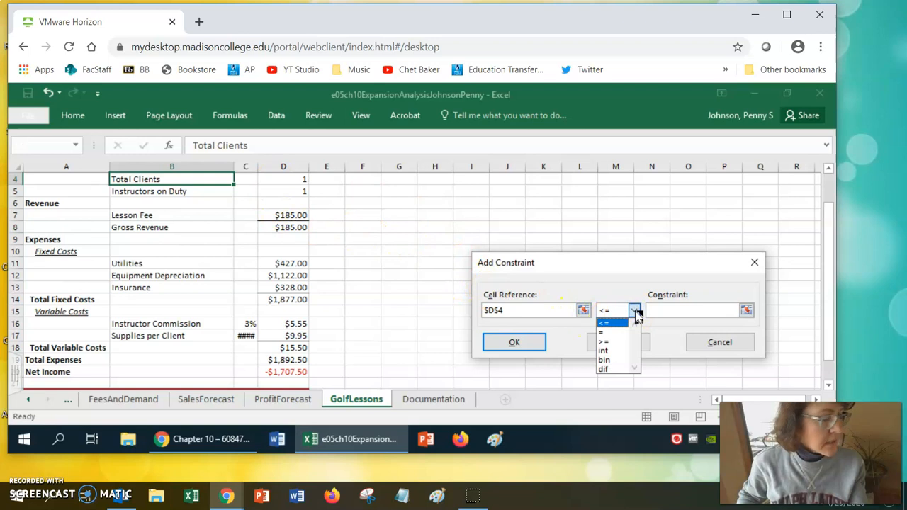
click(606, 351)
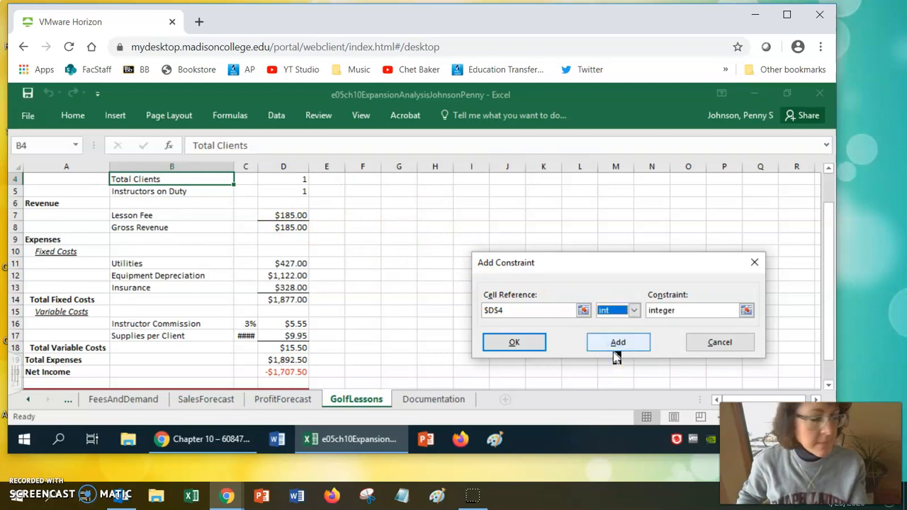
click(633, 342)
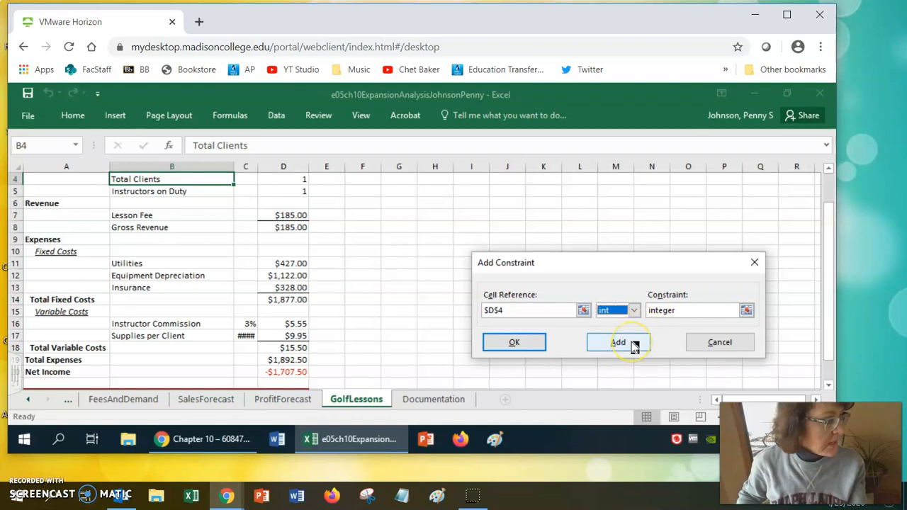
Step: Add an int constraint so that Instructors on Duty (D5) must be an integer, and finish adding constraints
click(286, 193)
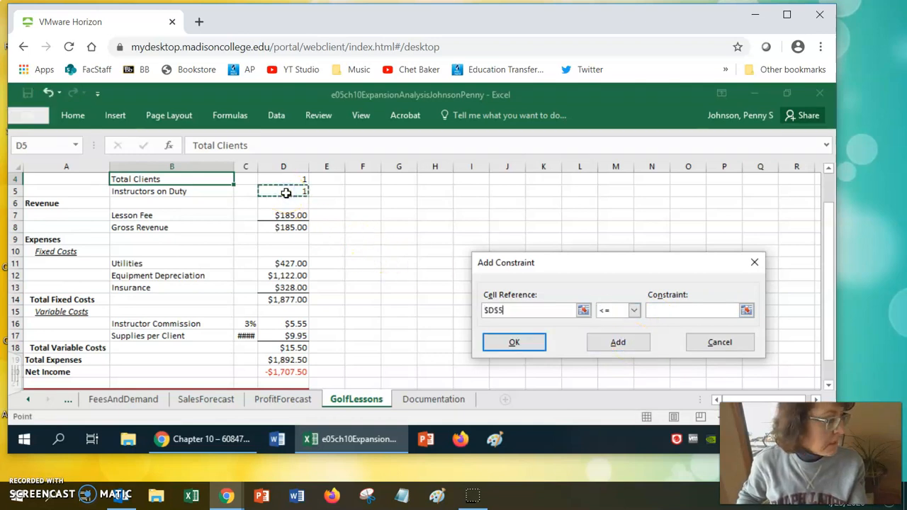
click(634, 310)
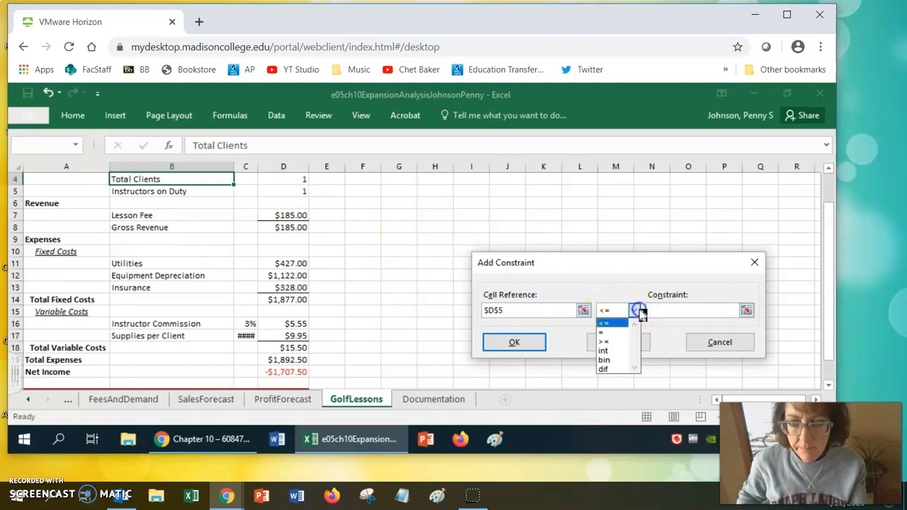
click(612, 351)
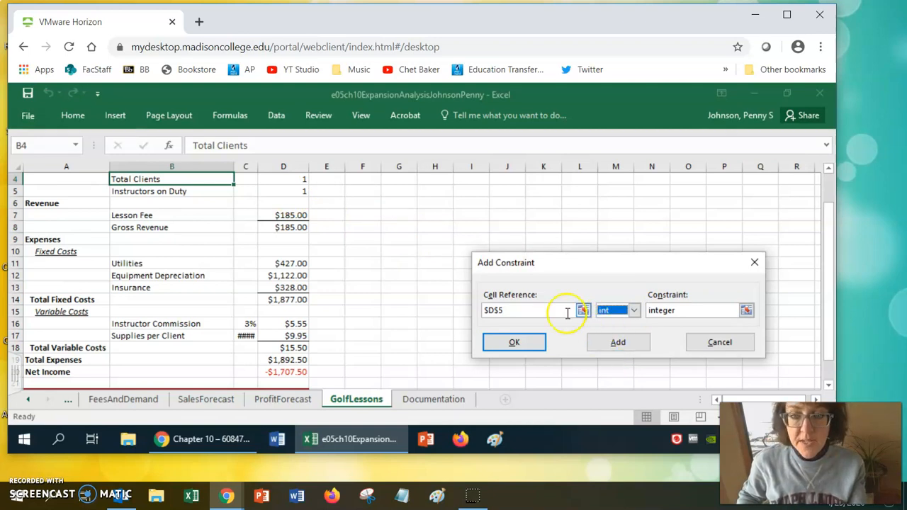
click(531, 343)
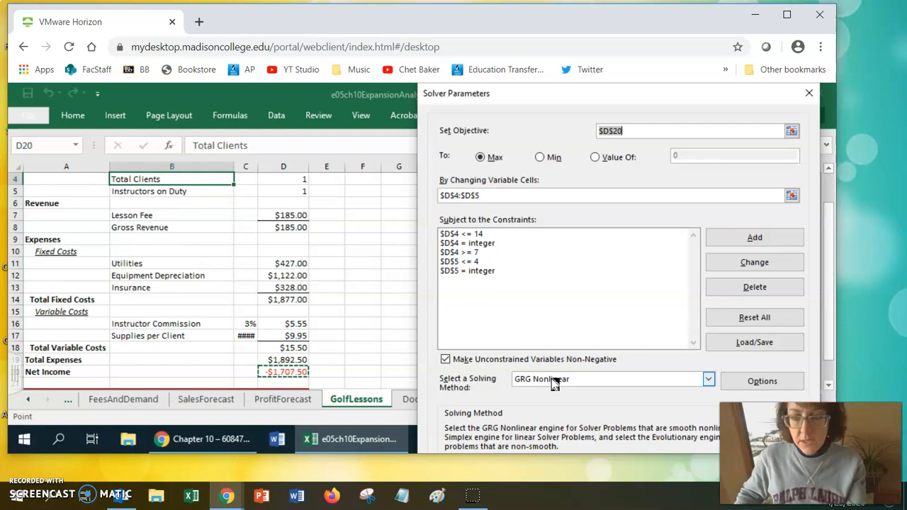
Step: In the Solver options, enable Use Automatic Scaling for all methods and Use Multistart for GRG Nonlinear, and accept the settings
click(758, 382)
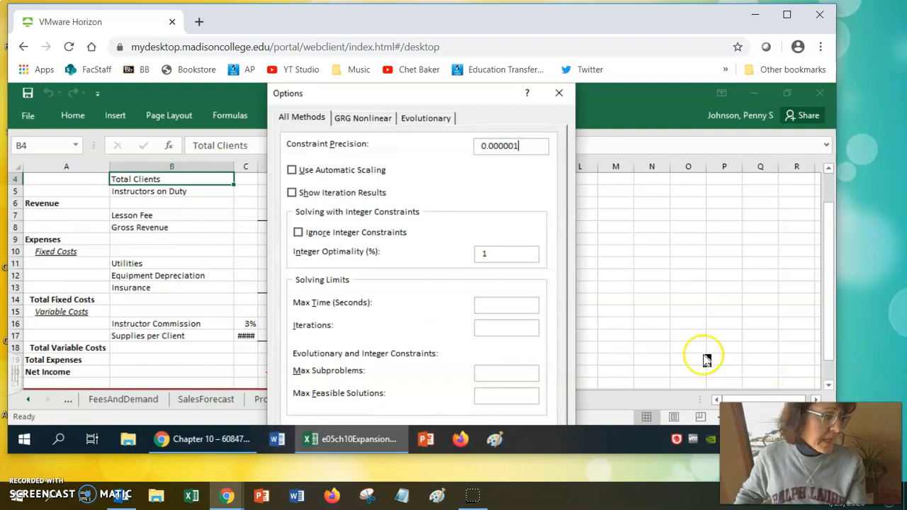
click(301, 122)
click(292, 171)
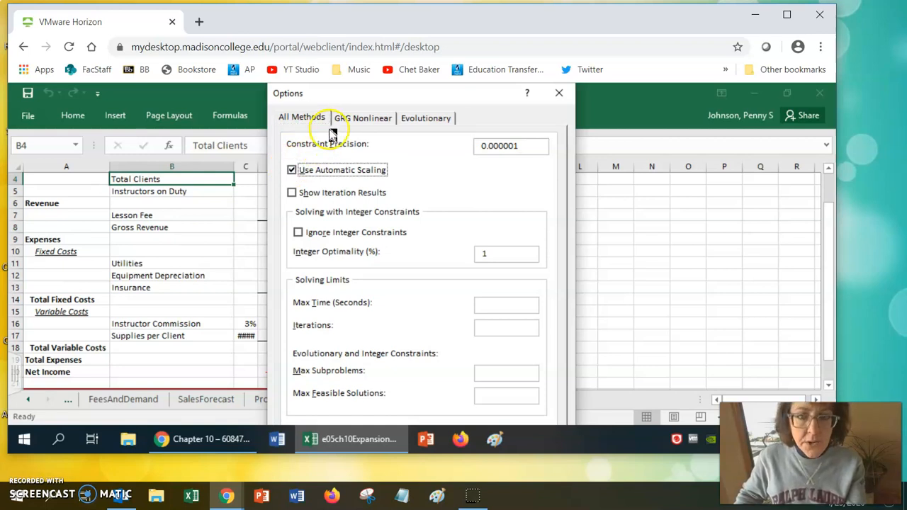
click(384, 125)
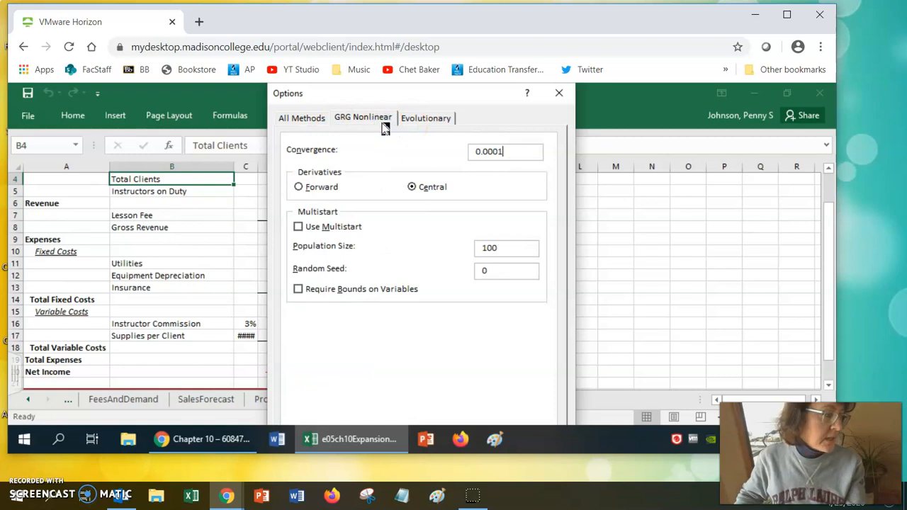
click(298, 227)
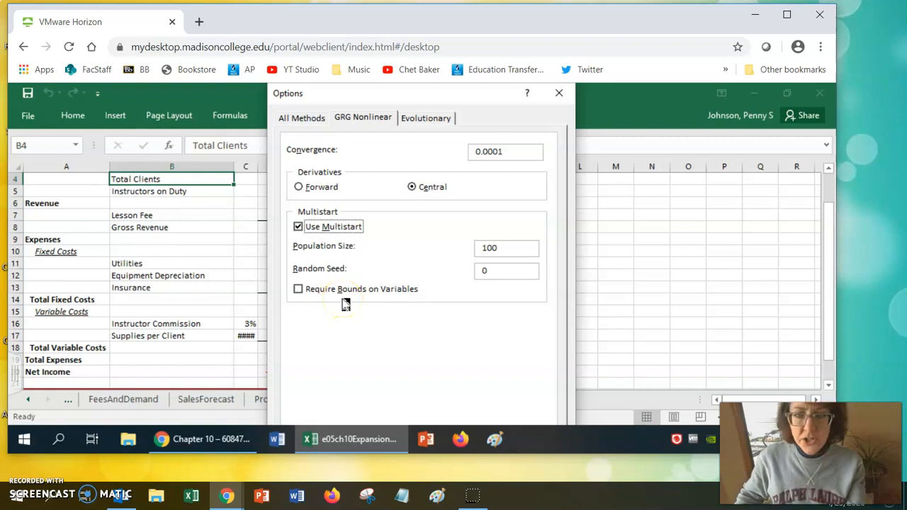
drag(417, 92, 404, 24)
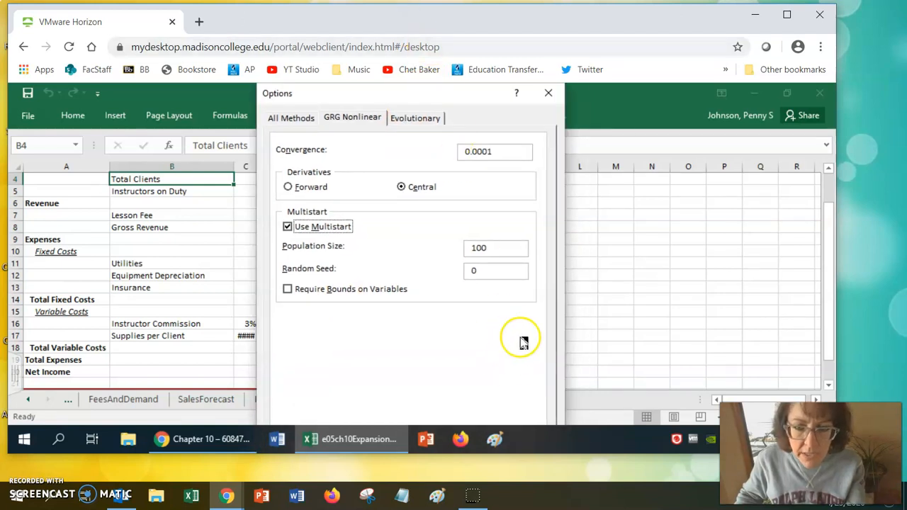
drag(388, 99, 385, 121)
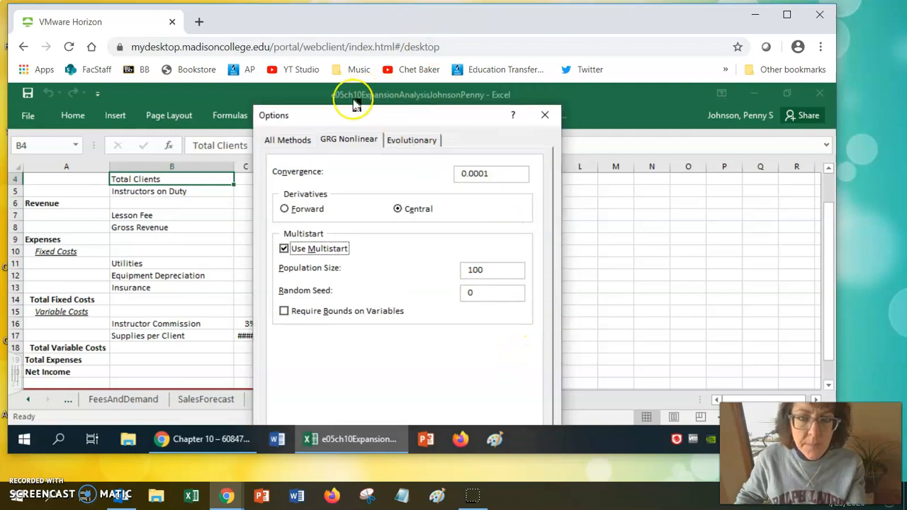
drag(396, 125, 356, 103)
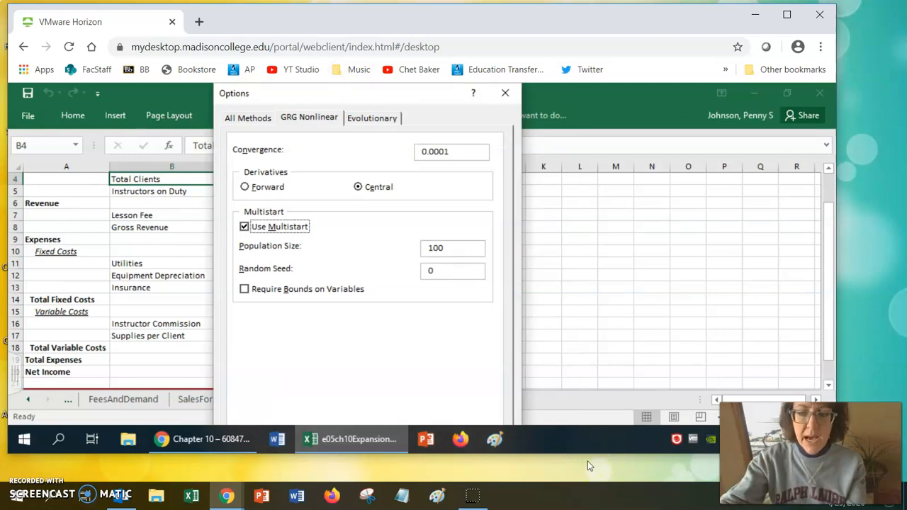
key(Return)
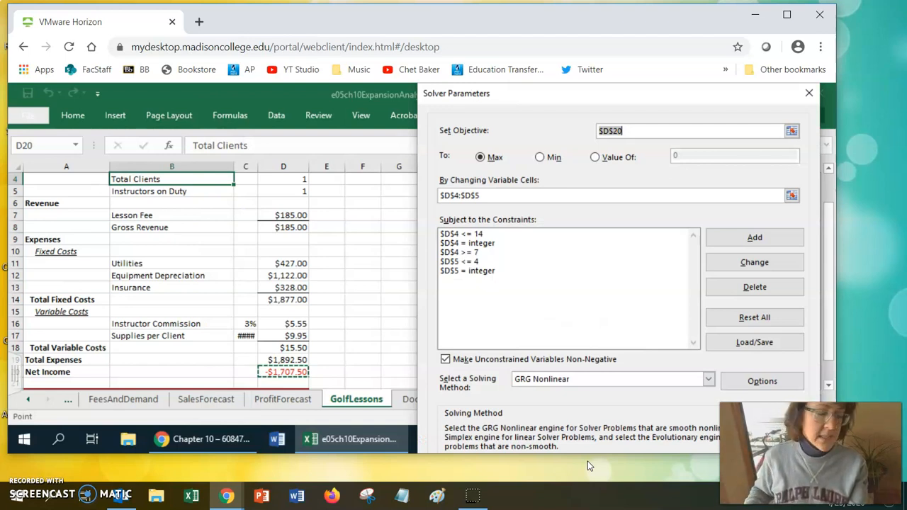
Step: Solve the model, keep the Solver solution and generate an Answer report
click(577, 243)
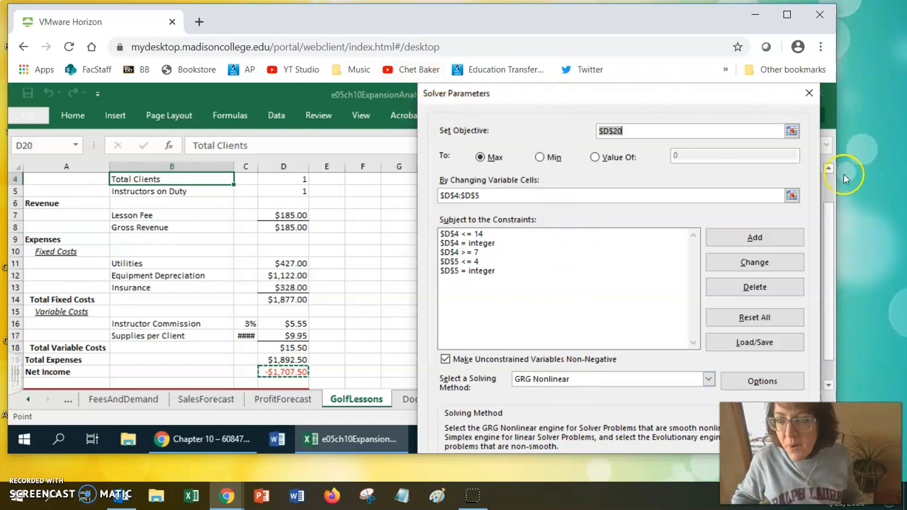
drag(831, 284, 829, 378)
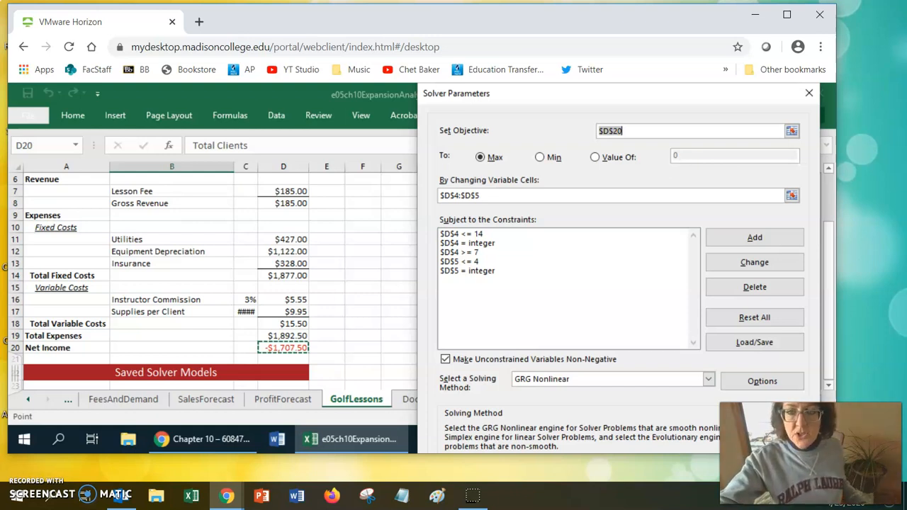
key(Return)
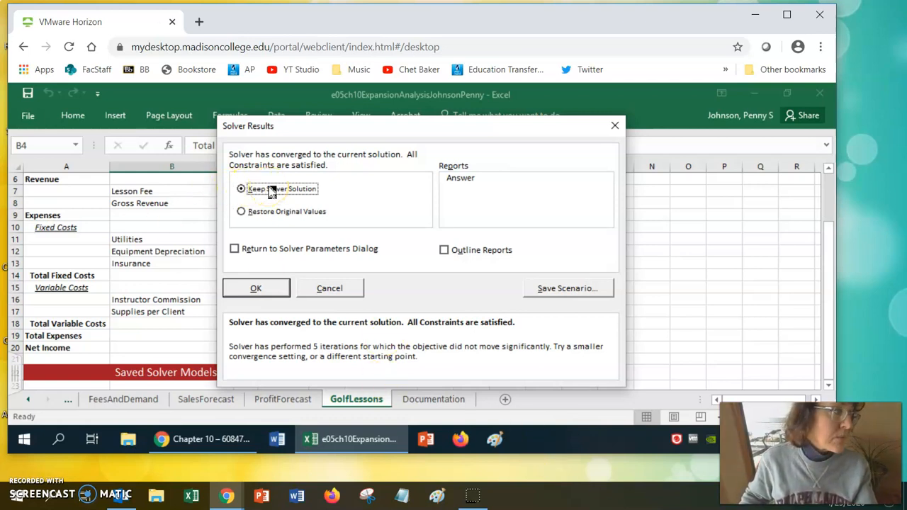
click(470, 183)
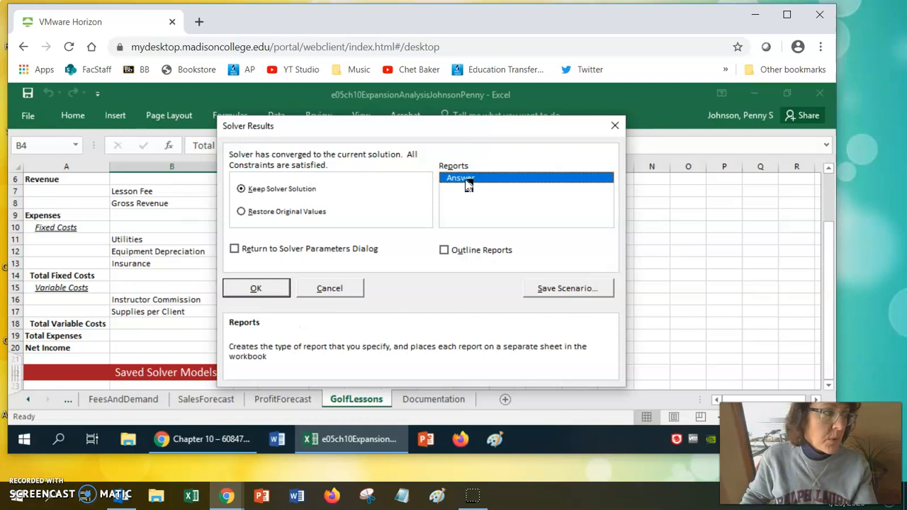
click(257, 289)
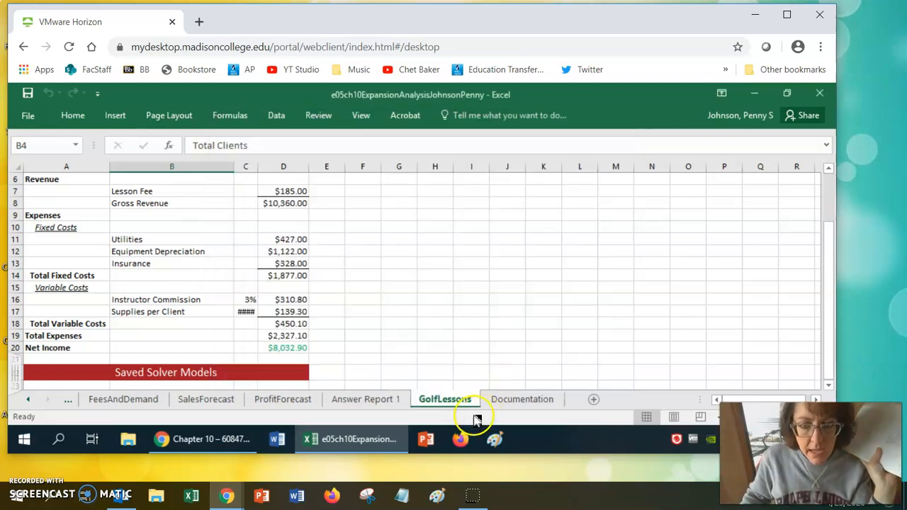
Step: Examine the Answer Report 1 sheet, including the Net Income objective, the variable cells and the constraints
click(335, 397)
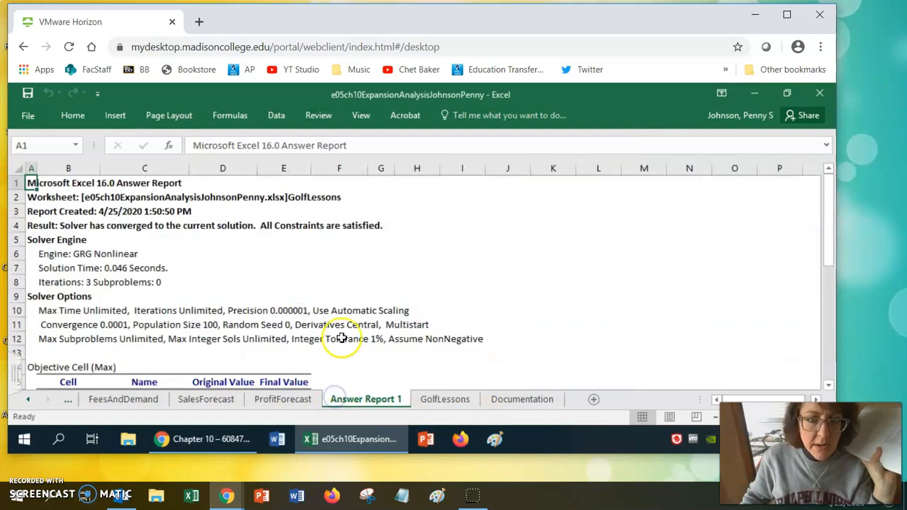
scroll(348, 317, down, 2)
scroll(348, 317, down, 1)
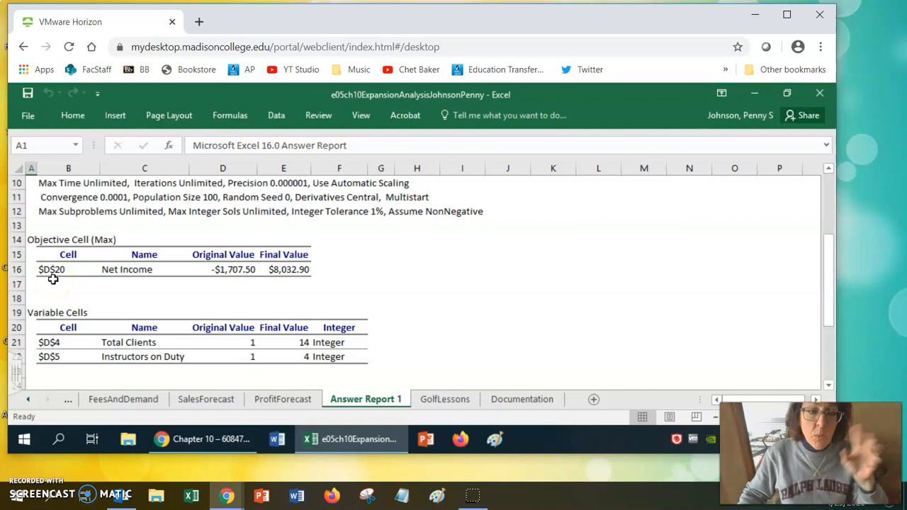
click(205, 268)
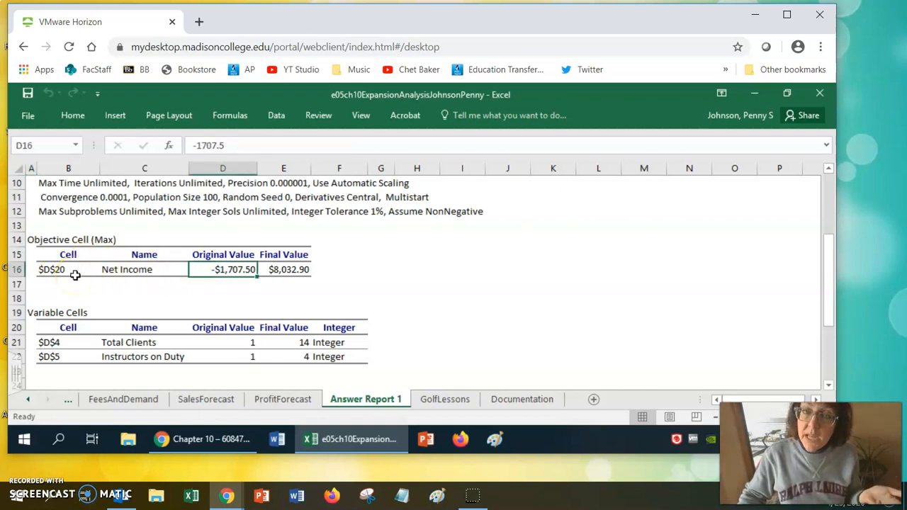
scroll(75, 275, down, 1)
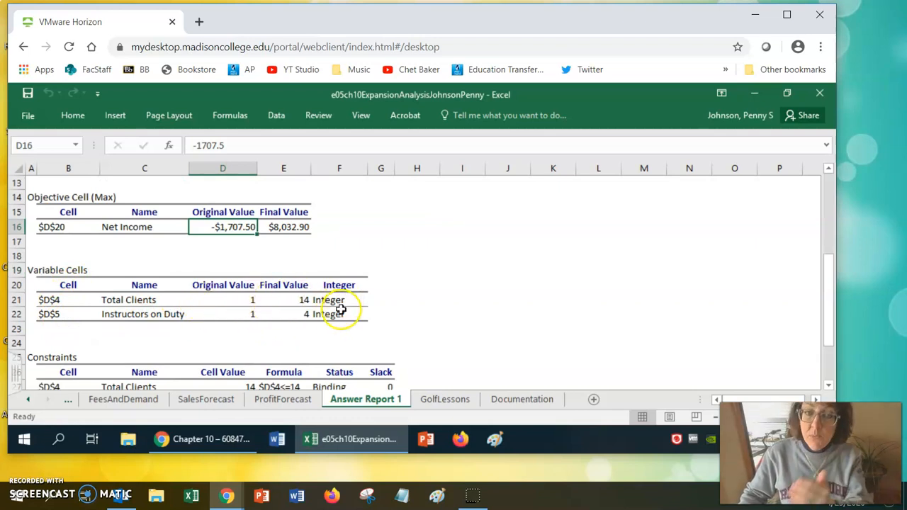
scroll(441, 312, down, 1)
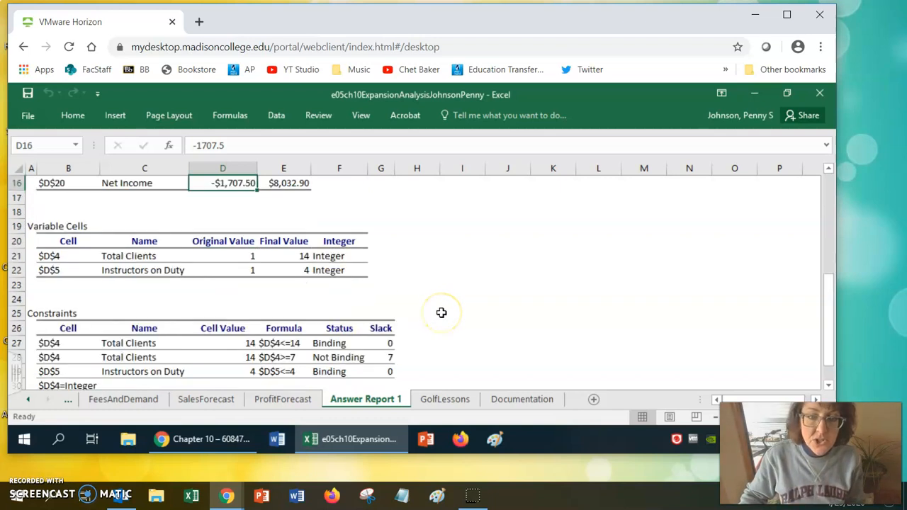